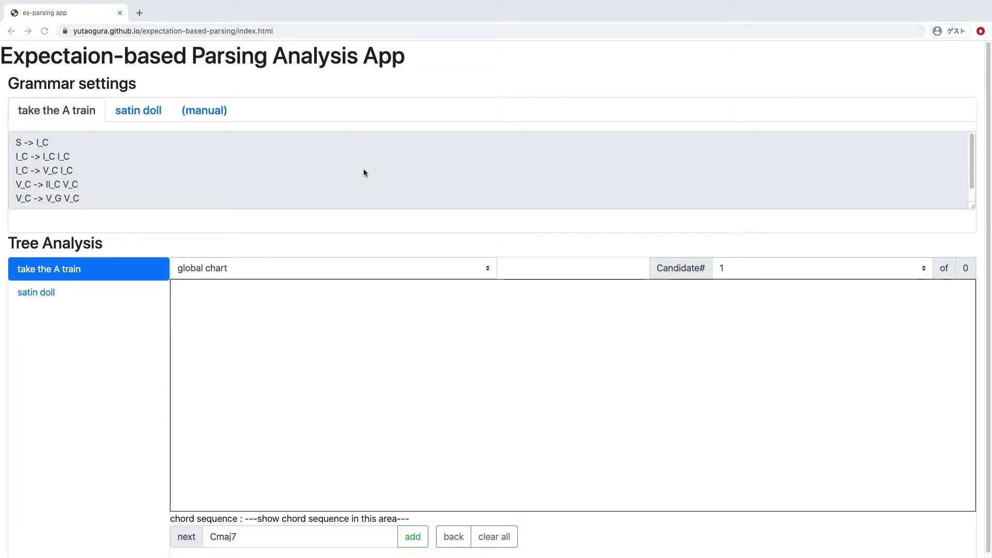
scroll(91, 170, down, 1)
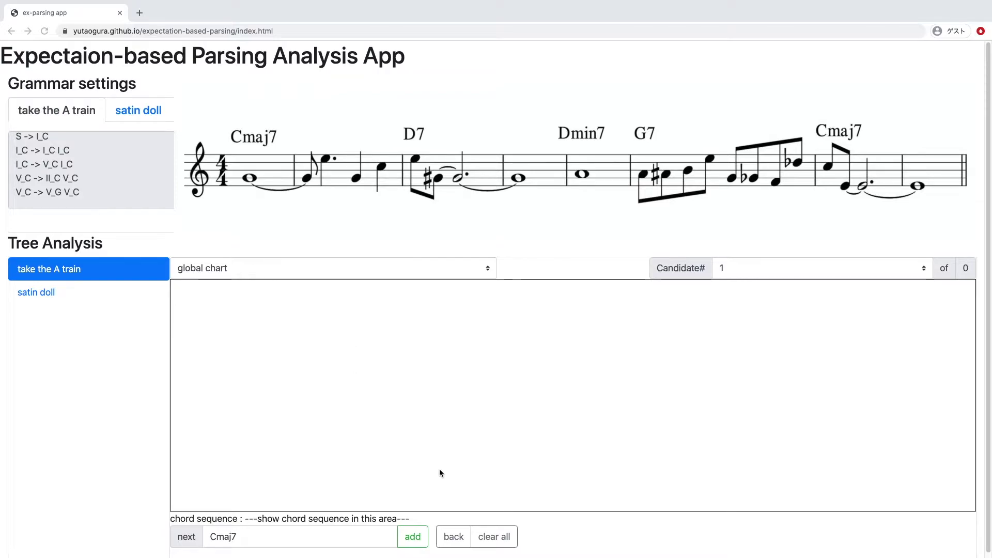
- Add Cmaj7 as the first chord and highlight the grammar rule 'I_C -> I_C I_C'
click(411, 541)
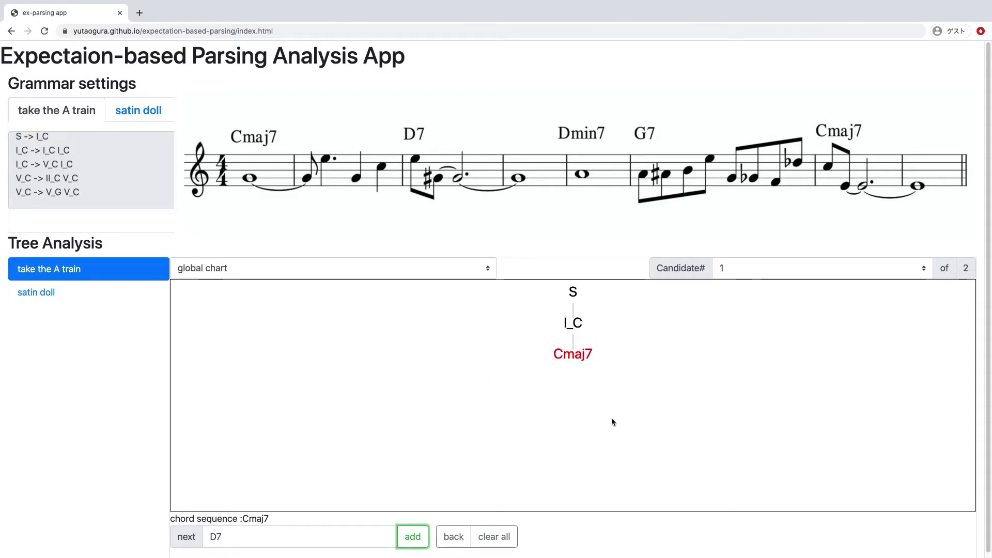
drag(71, 150, 6, 153)
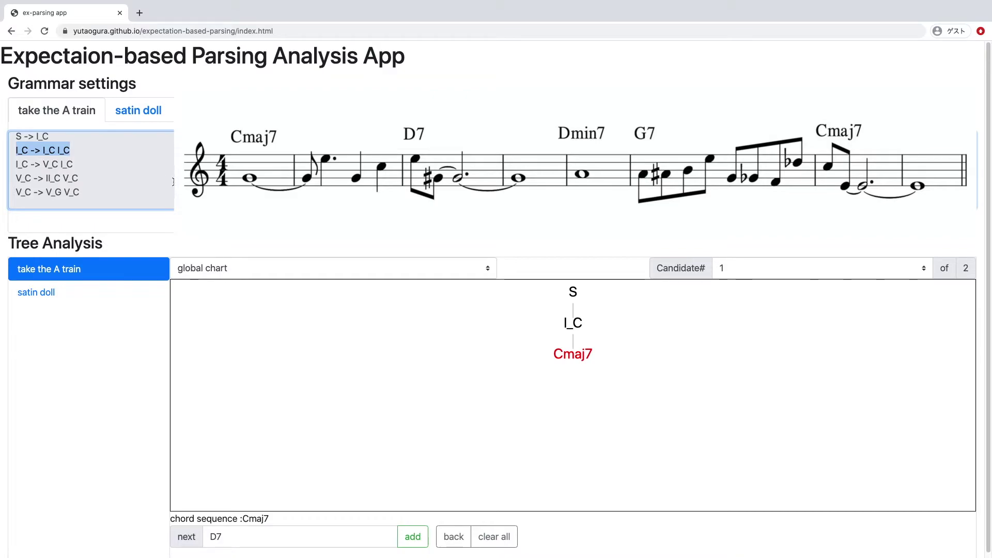
- Clear the grammar highlight and display parse candidate 2
click(819, 283)
click(912, 269)
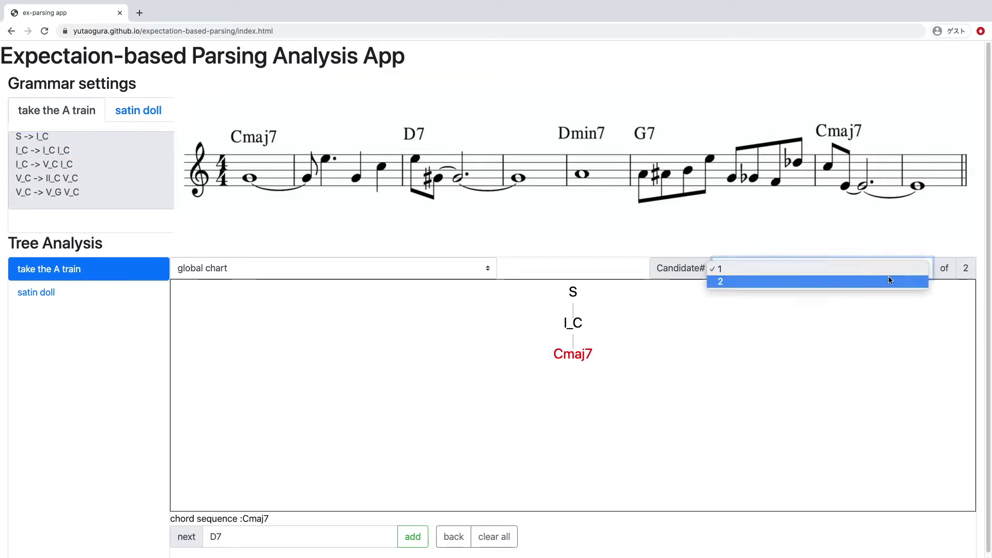
click(873, 278)
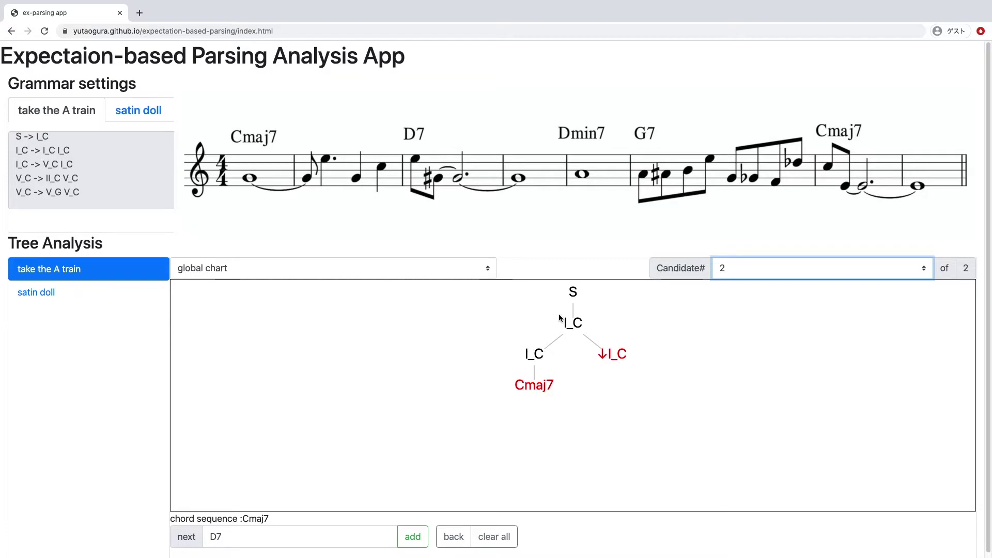
scroll(621, 372, down, 1)
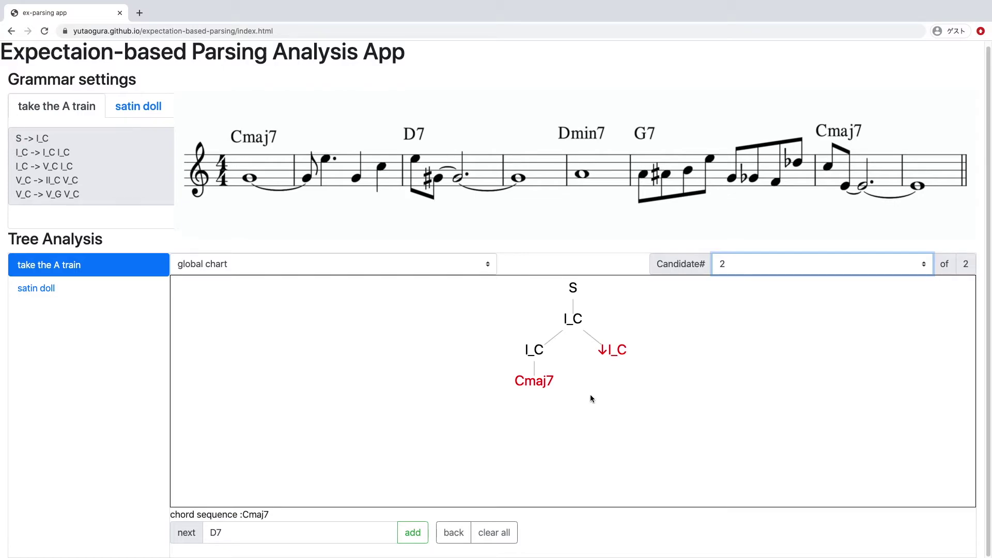
- Switch back to candidate 1 and add D7 to the chord sequence
click(758, 269)
click(743, 251)
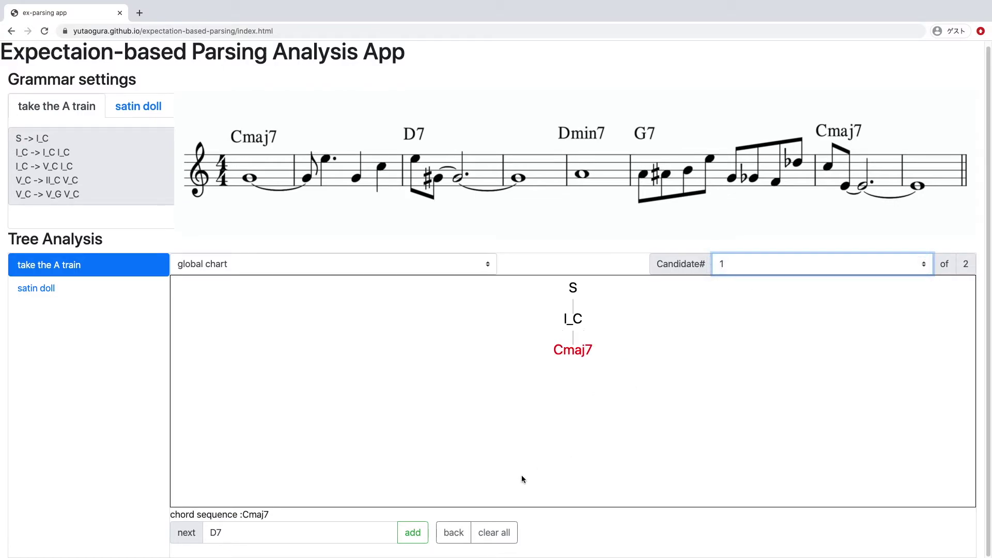
click(415, 532)
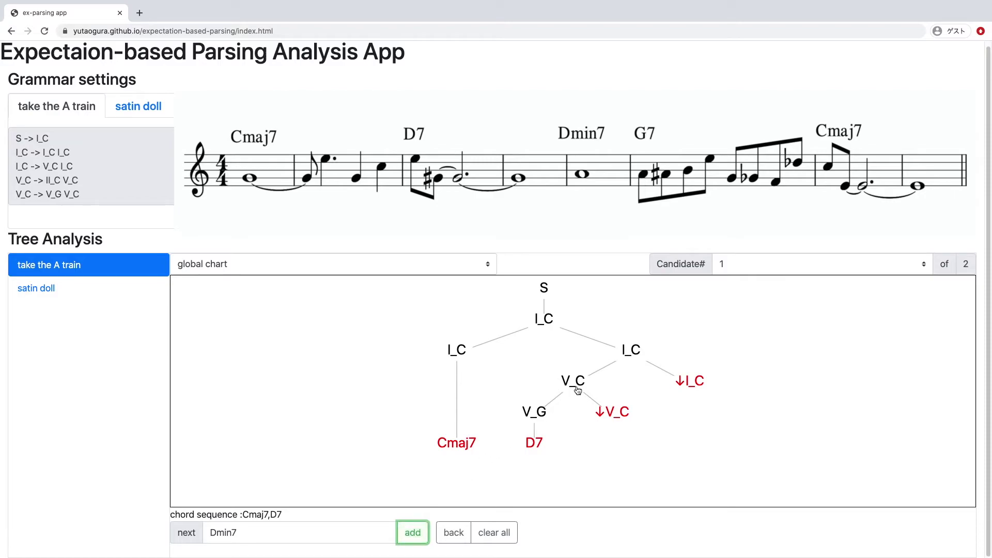
- Highlight the grammar rules 'V_C -> V_G V_C' and 'I_C -> V_C I_C', narrowing to their symbols
drag(81, 194, 10, 187)
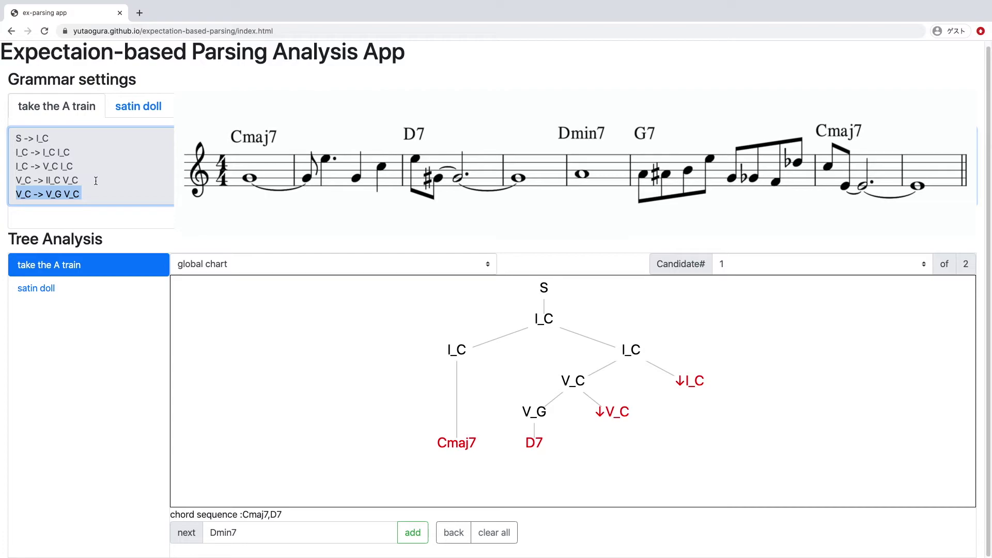
click(3, 196)
key(Return)
drag(32, 180, 11, 180)
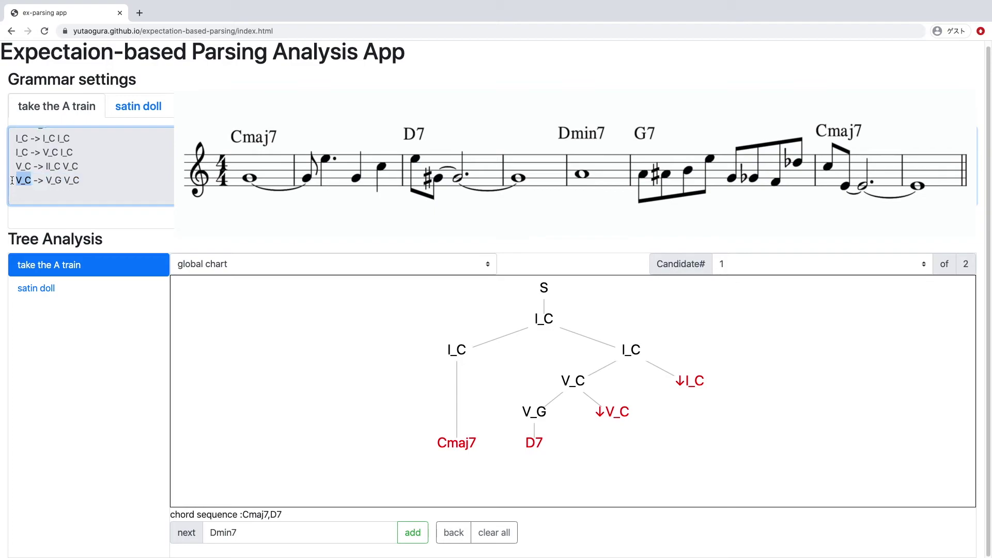
scroll(46, 172, up, 1)
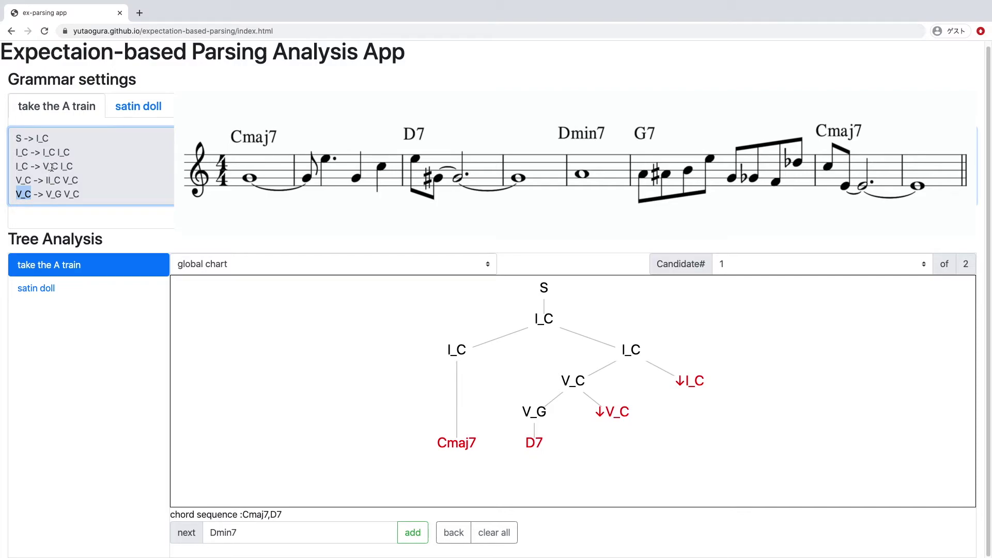
drag(75, 166, 12, 167)
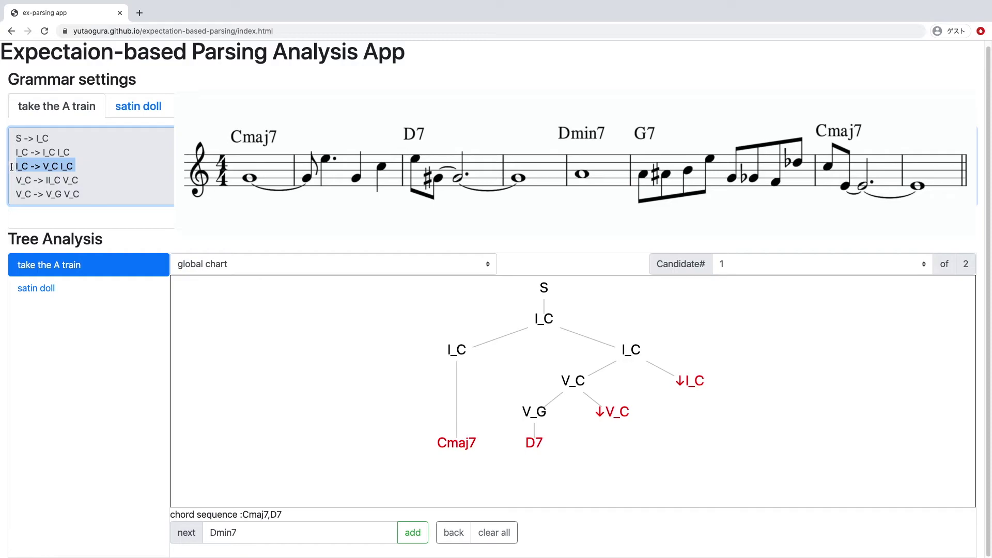
key(Left)
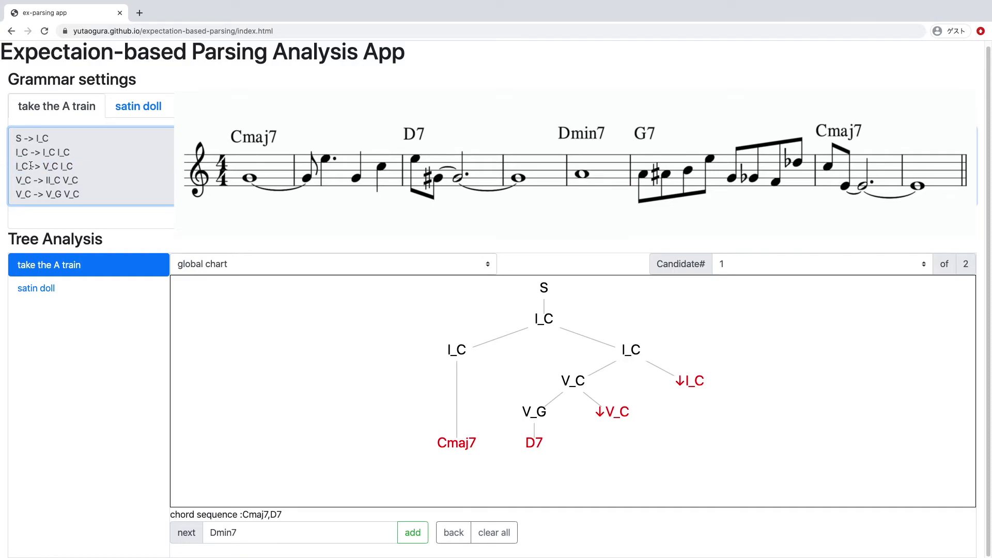
key(shift+Right)
key(shift+Right)
key(shift+Right)
- Append Dmin7 through the closing Cmaj7, yielding a complete tree with four candidates
click(416, 542)
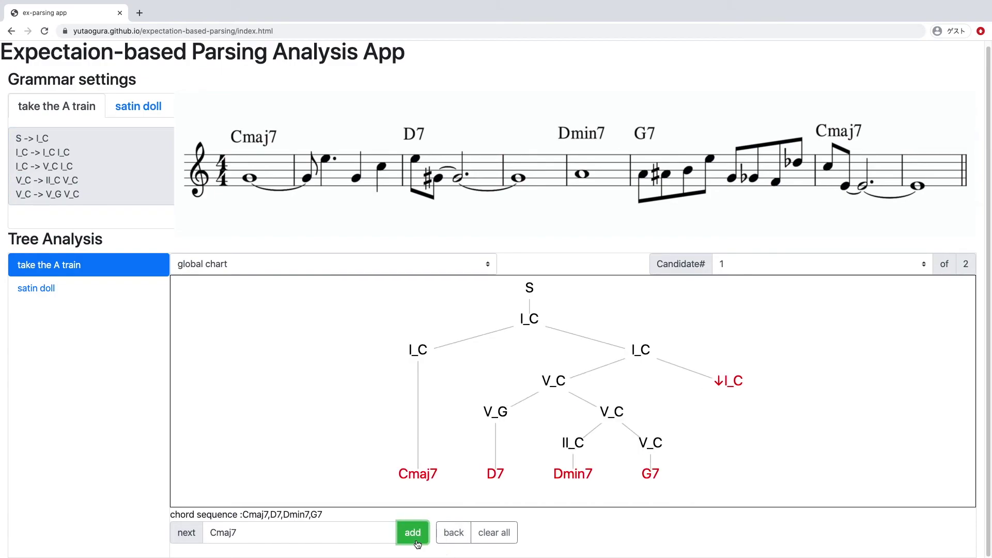
click(416, 542)
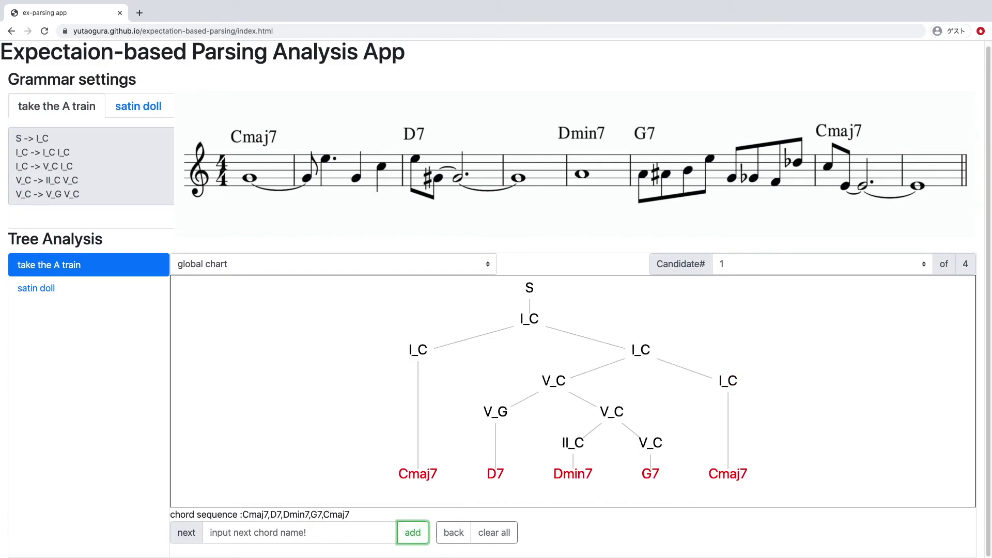